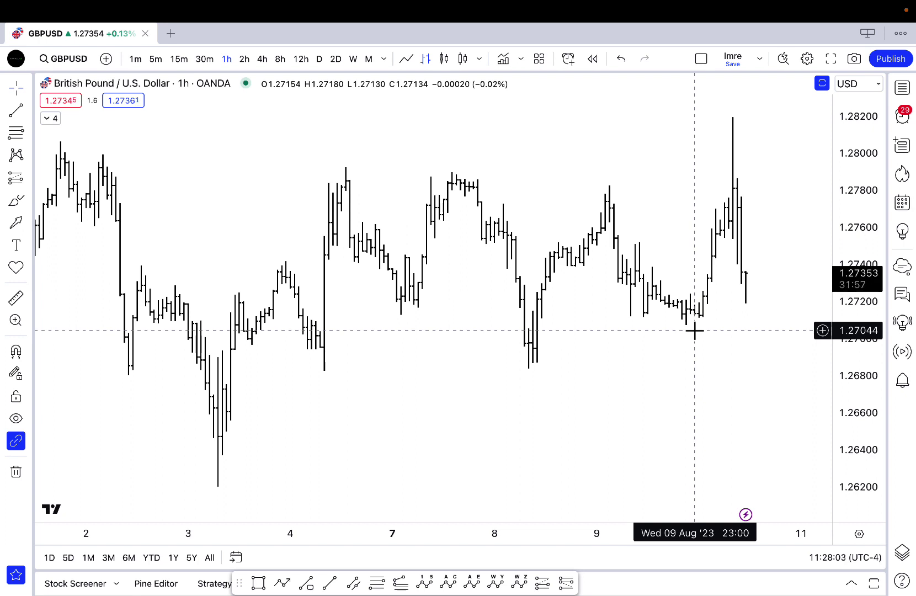
Start a GBPUSD alert from the chart and set its price to 1.27000.
{"action": "right_click", "coordinate": [695, 331]}
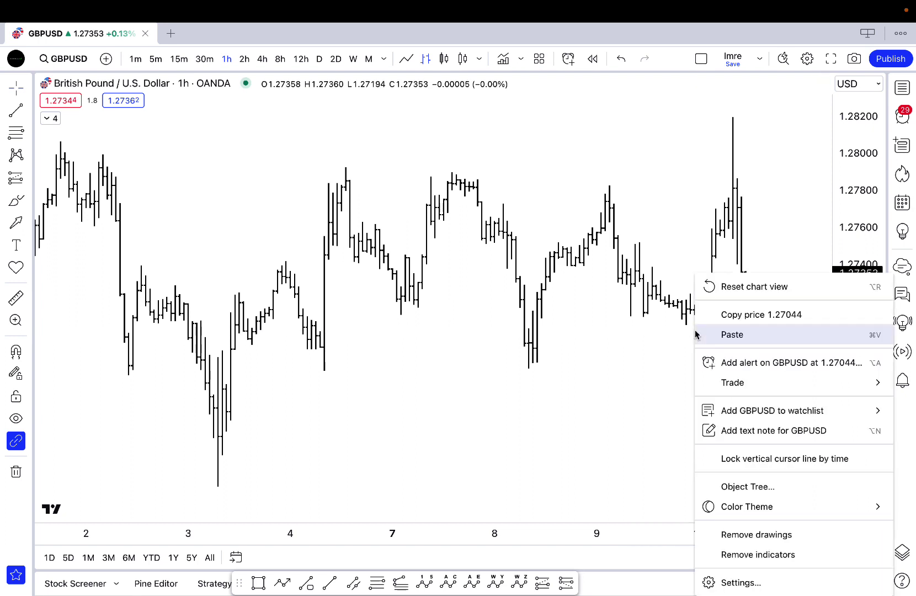
{"action": "left_click", "coordinate": [735, 365]}
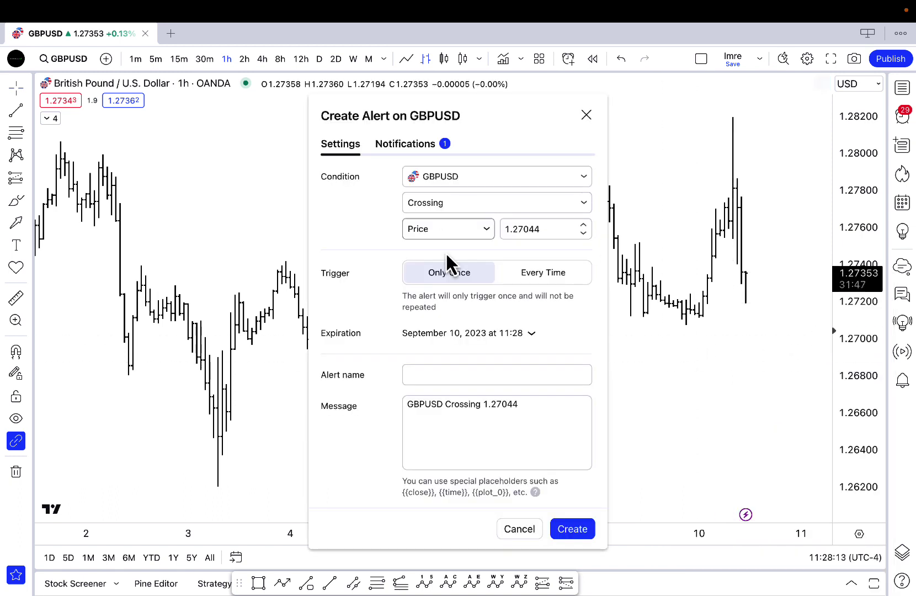
{"action": "left_click", "coordinate": [558, 226]}
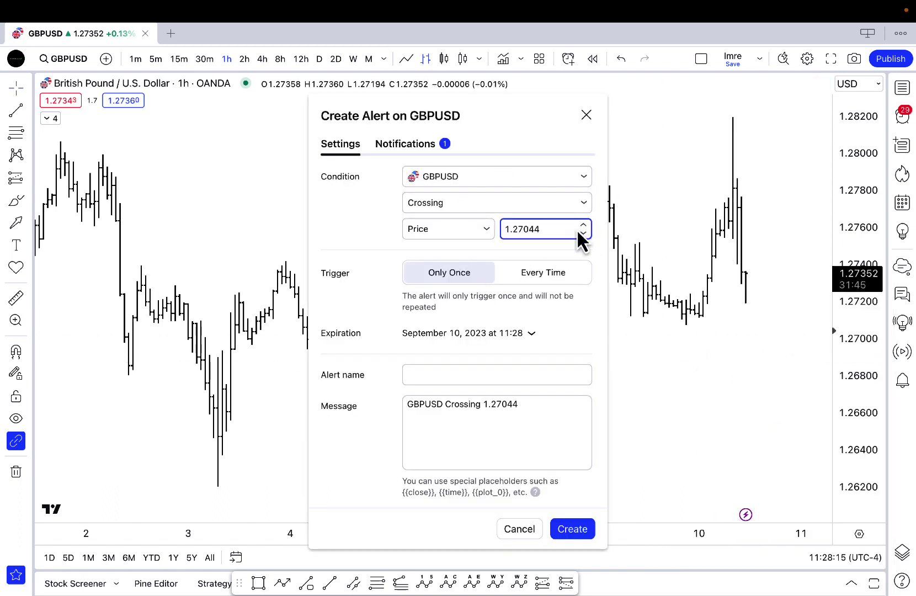
{"action": "key", "text": "BackSpace"}
{"action": "key", "text": "BackSpace"}
{"action": "left_click", "coordinate": [516, 250]}
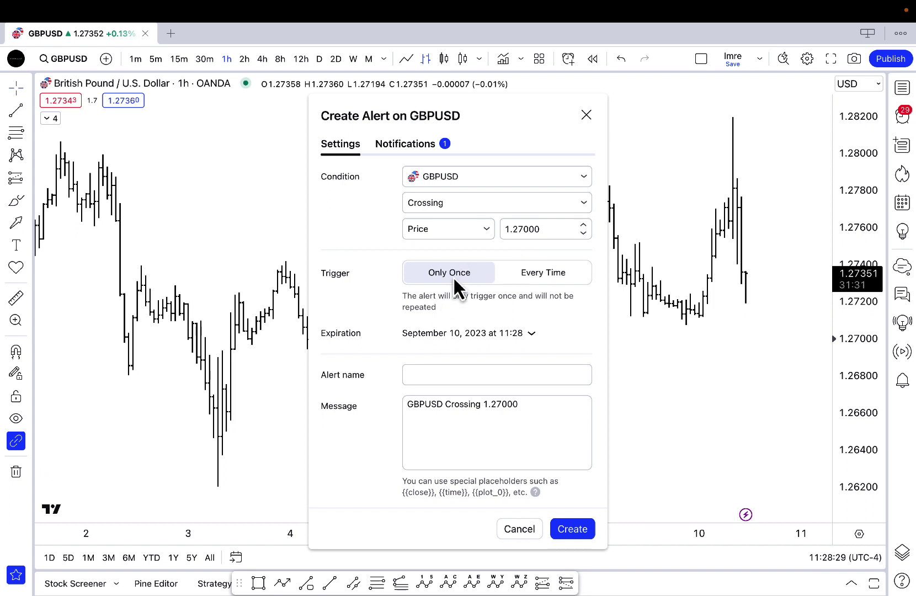
Keep the alert on Price Crossing, triggering Only Once.
{"action": "left_click", "coordinate": [543, 272]}
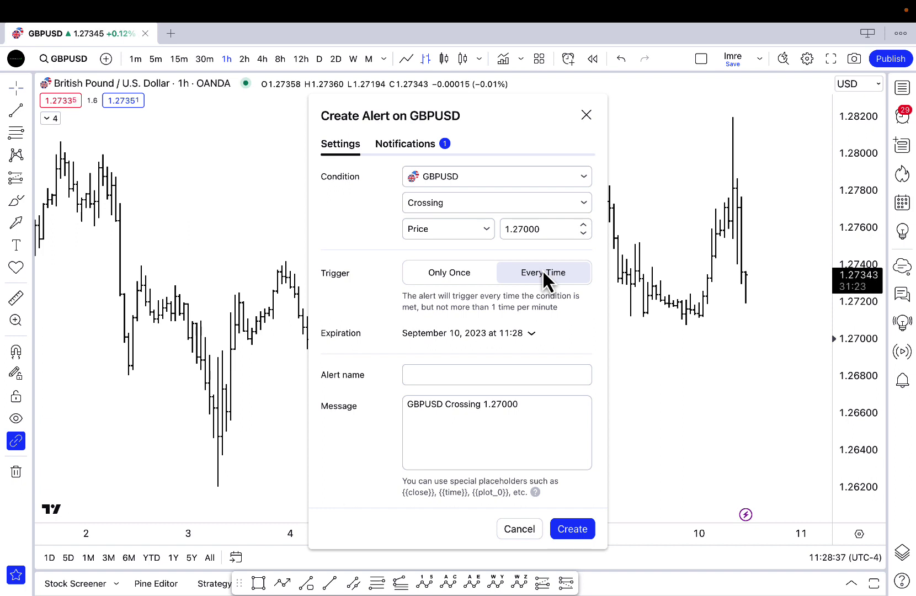
{"action": "left_click", "coordinate": [450, 272]}
{"action": "left_click", "coordinate": [448, 203]}
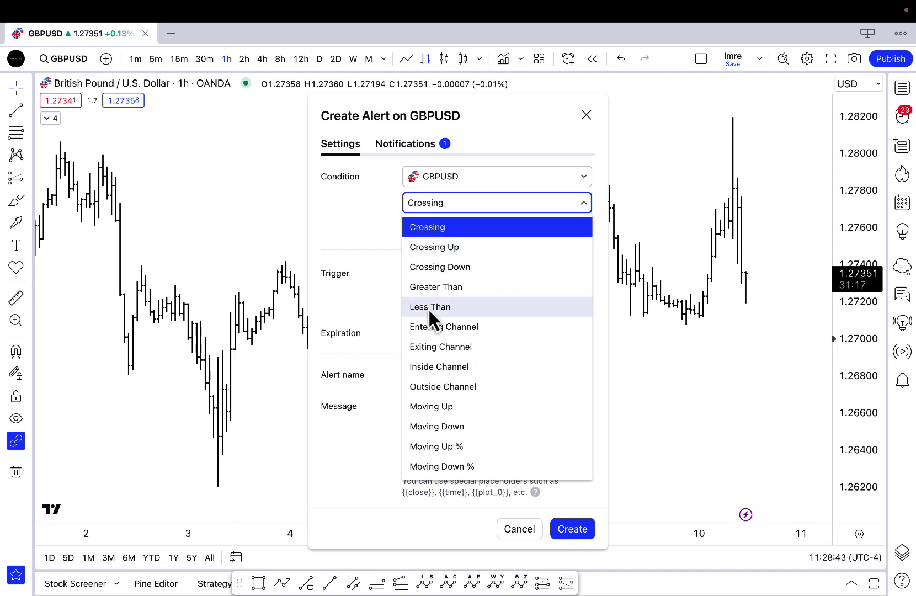
{"action": "left_click", "coordinate": [474, 226]}
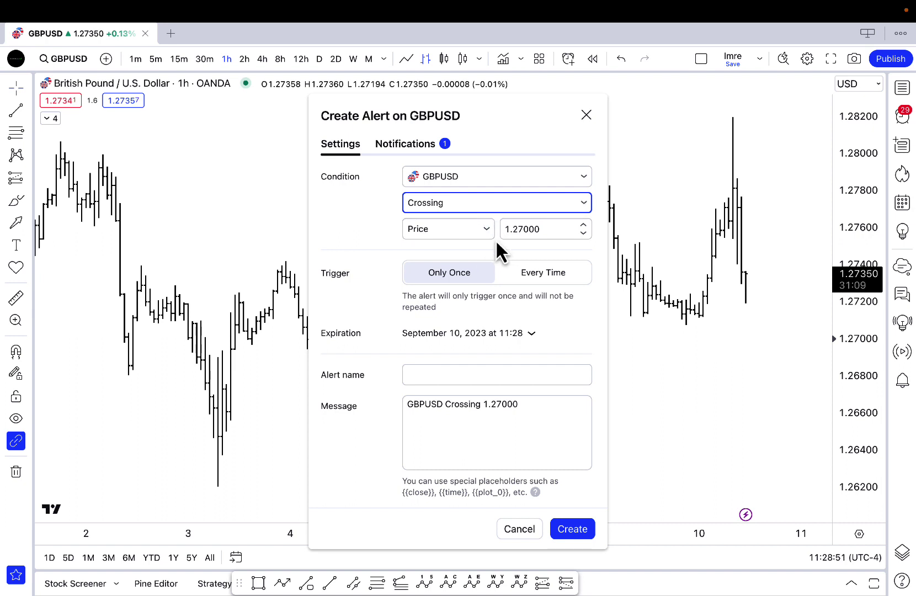
{"action": "left_click", "coordinate": [490, 232]}
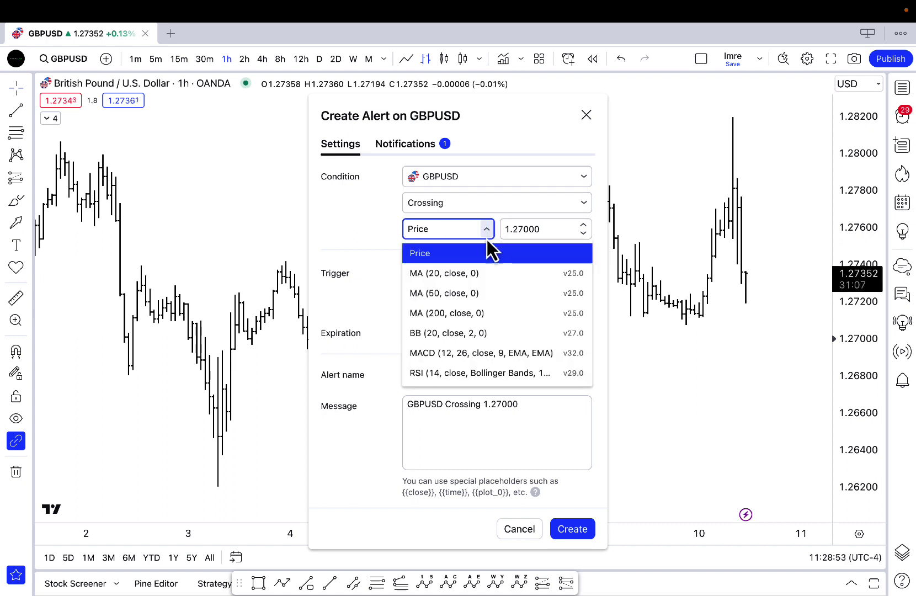
{"action": "left_click", "coordinate": [484, 240]}
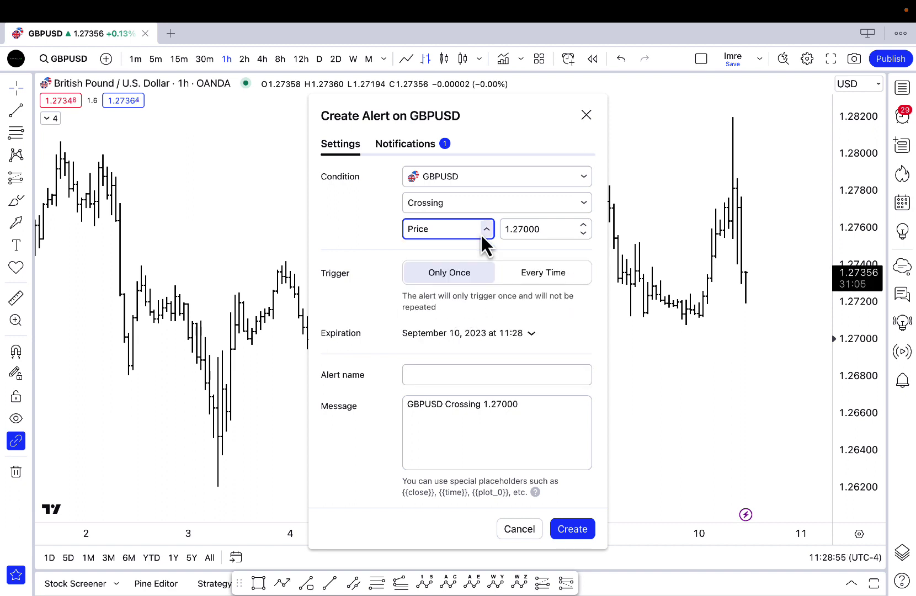
{"action": "left_click", "coordinate": [440, 375]}
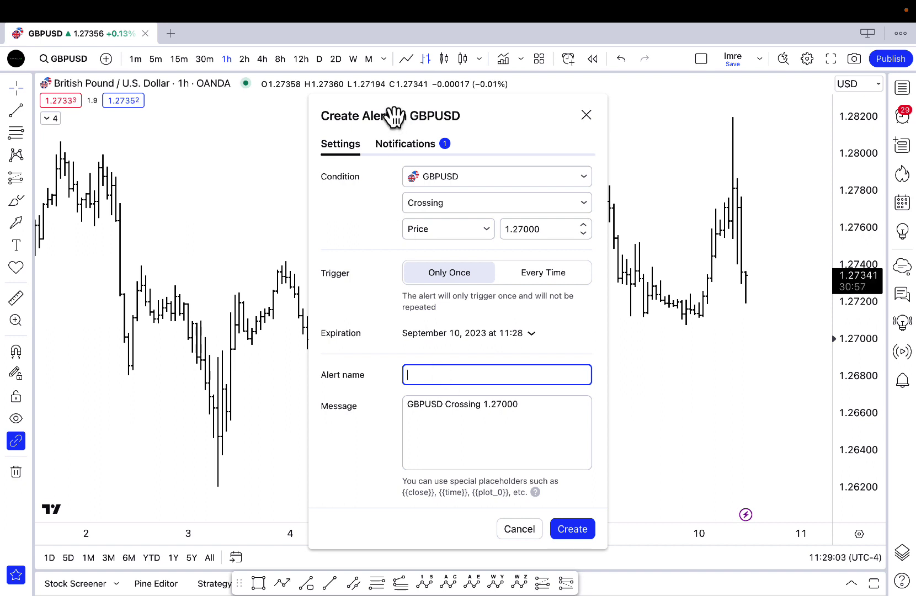
Keep Notify in app enabled and create the GBPUSD Crossing 1.27000 alert.
{"action": "left_click", "coordinate": [418, 145]}
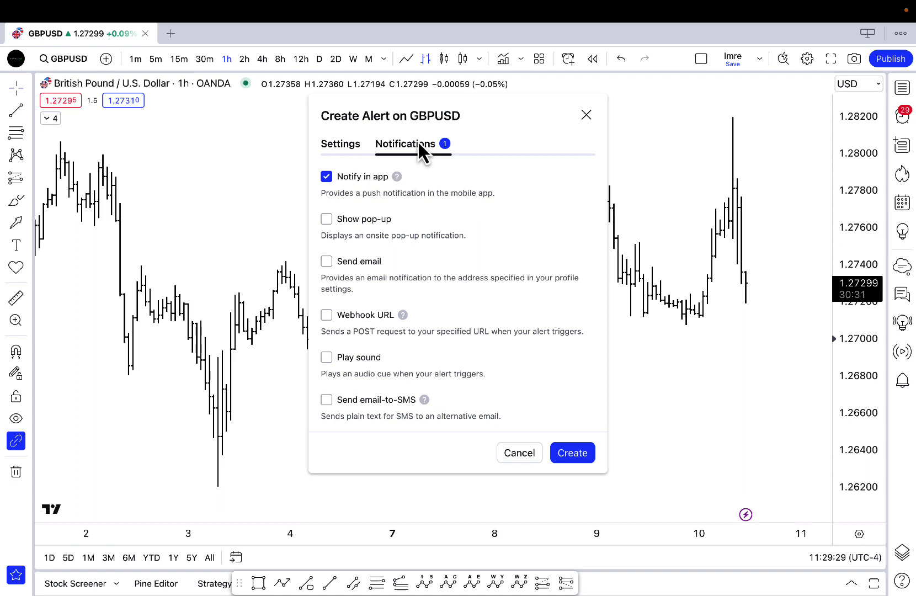
{"action": "left_click", "coordinate": [562, 453]}
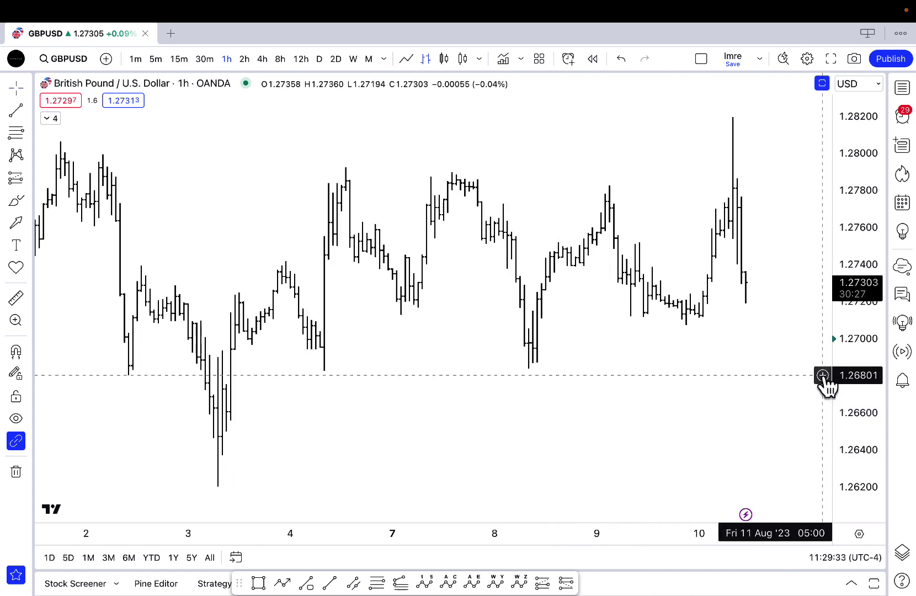
Extend the 1.27000 alert line across the chart and open its colour settings under Events.
{"action": "mouse_move", "coordinate": [854, 347]}
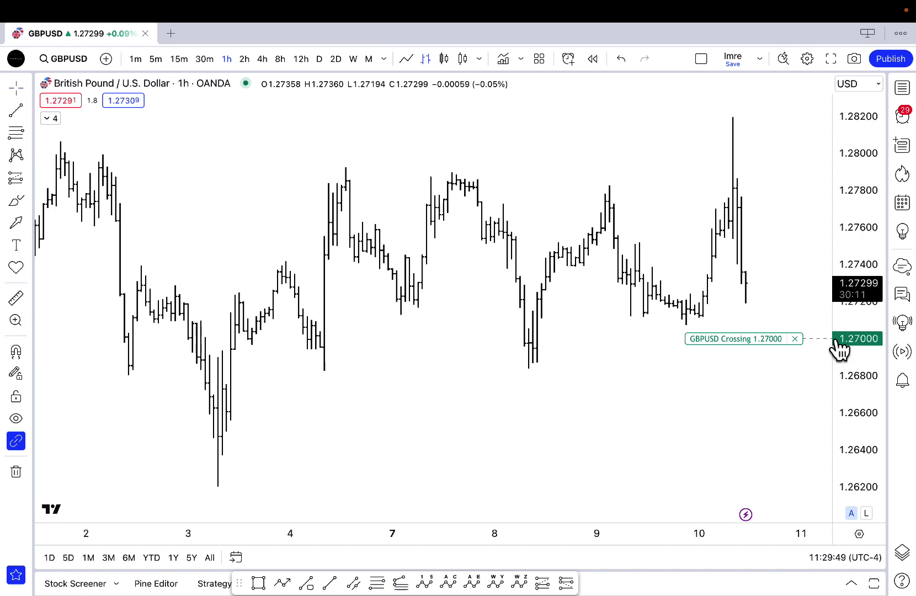
{"action": "left_click", "coordinate": [838, 343]}
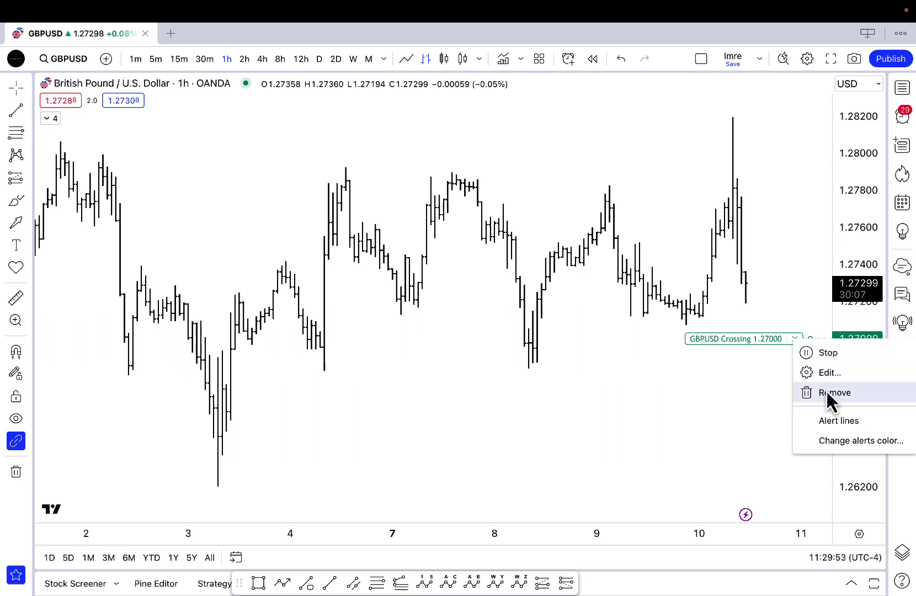
{"action": "left_click", "coordinate": [828, 423]}
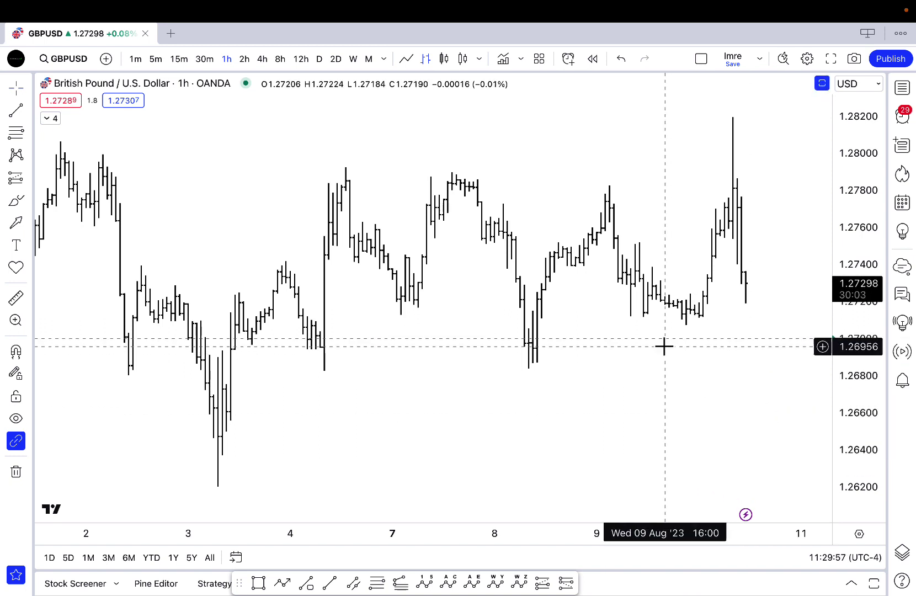
{"action": "right_click", "coordinate": [617, 339]}
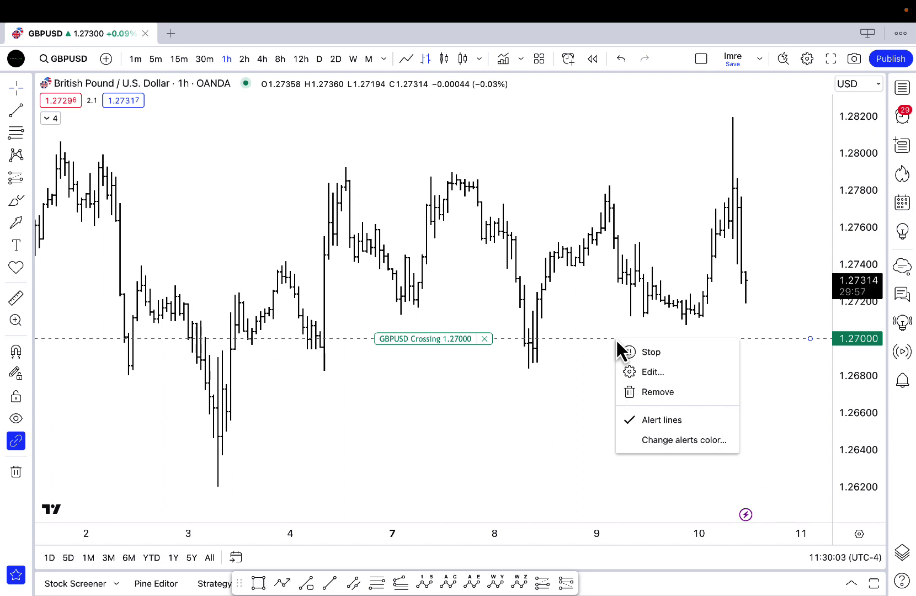
{"action": "left_click", "coordinate": [637, 440]}
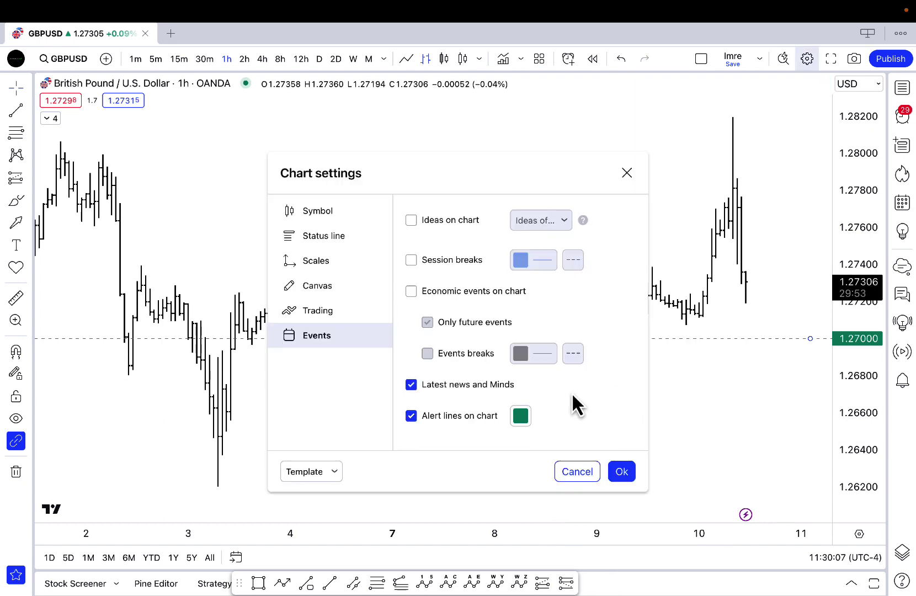
Keep the alert line dark green, disable Alert lines on chart, and apply.
{"action": "left_click", "coordinate": [521, 415]}
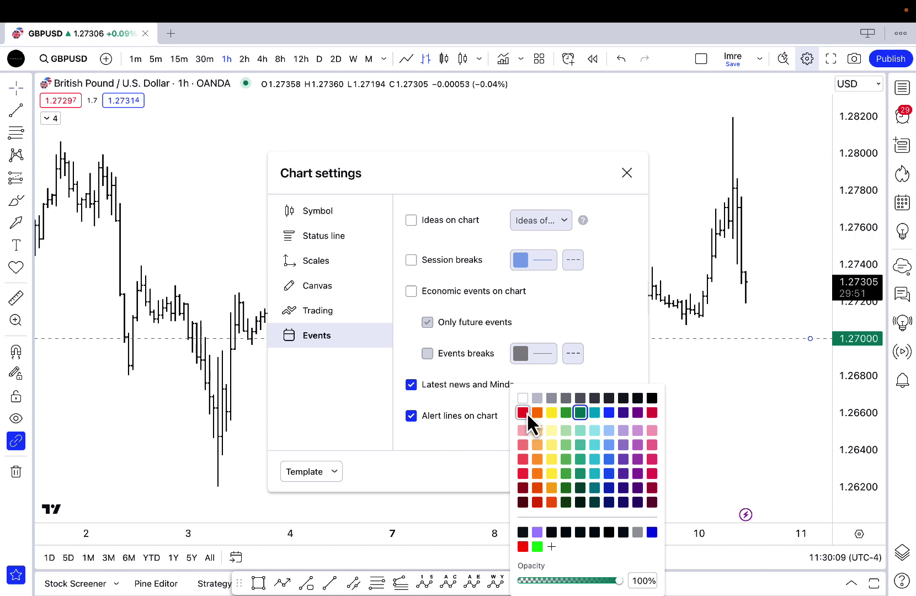
{"action": "left_click", "coordinate": [527, 413]}
{"action": "left_click", "coordinate": [581, 412]}
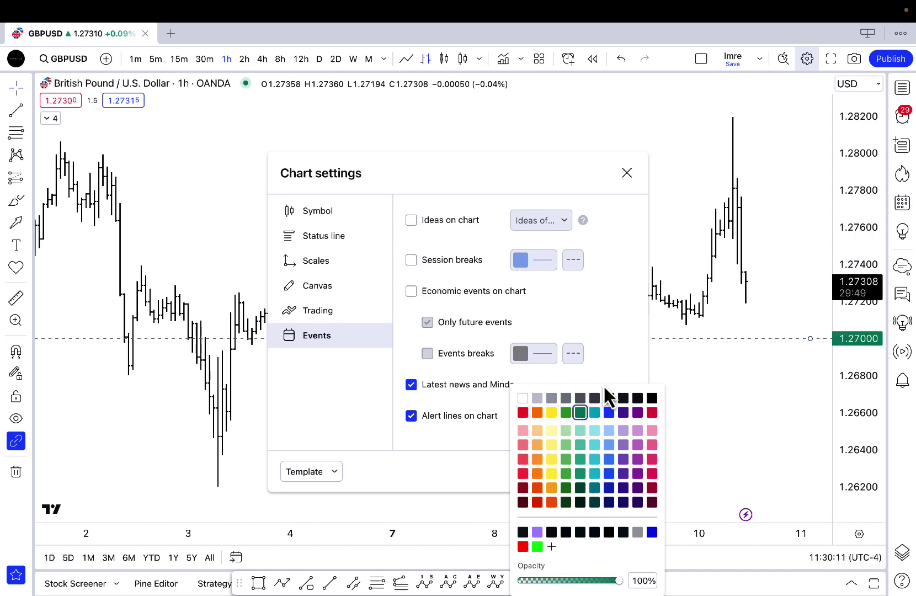
{"action": "left_click", "coordinate": [609, 339]}
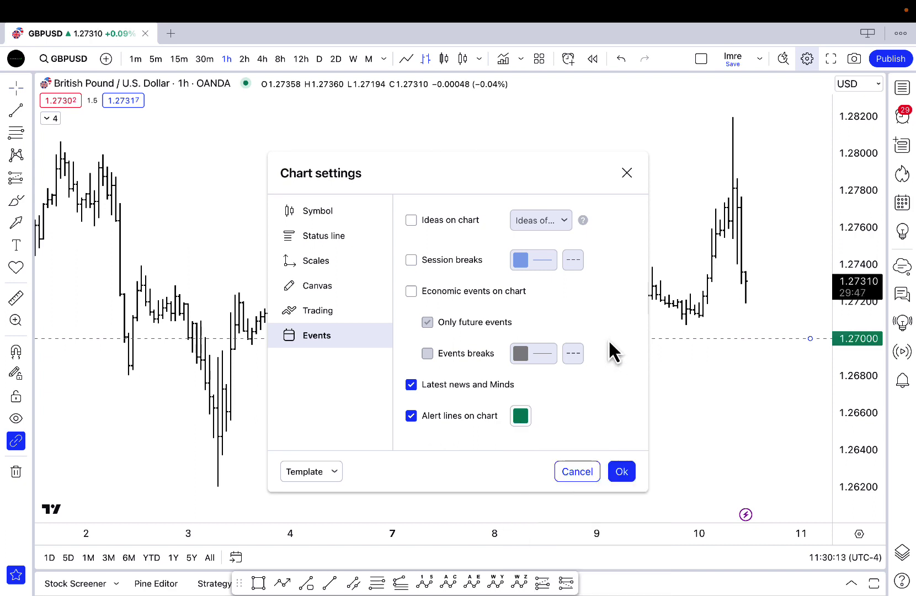
{"action": "left_click", "coordinate": [472, 419]}
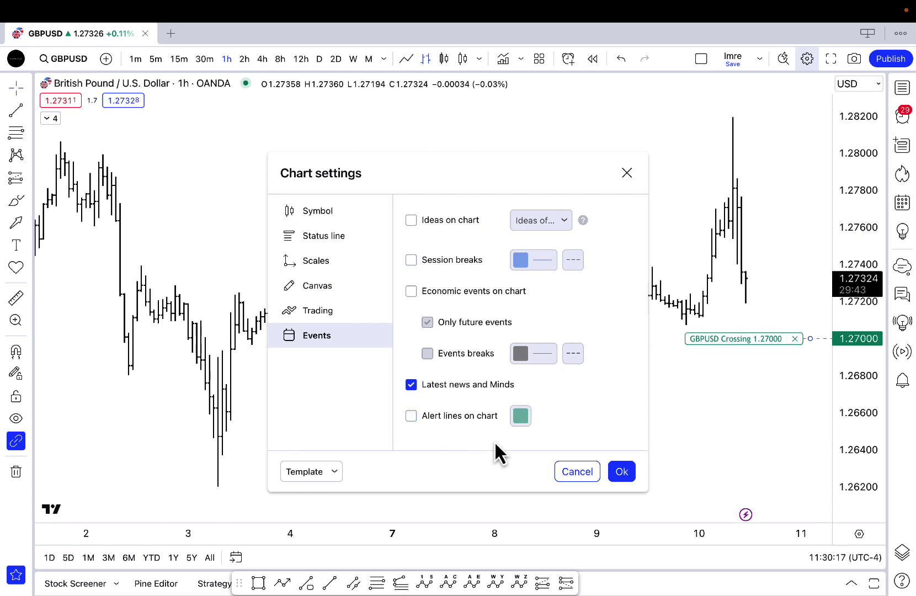
{"action": "left_click", "coordinate": [630, 471]}
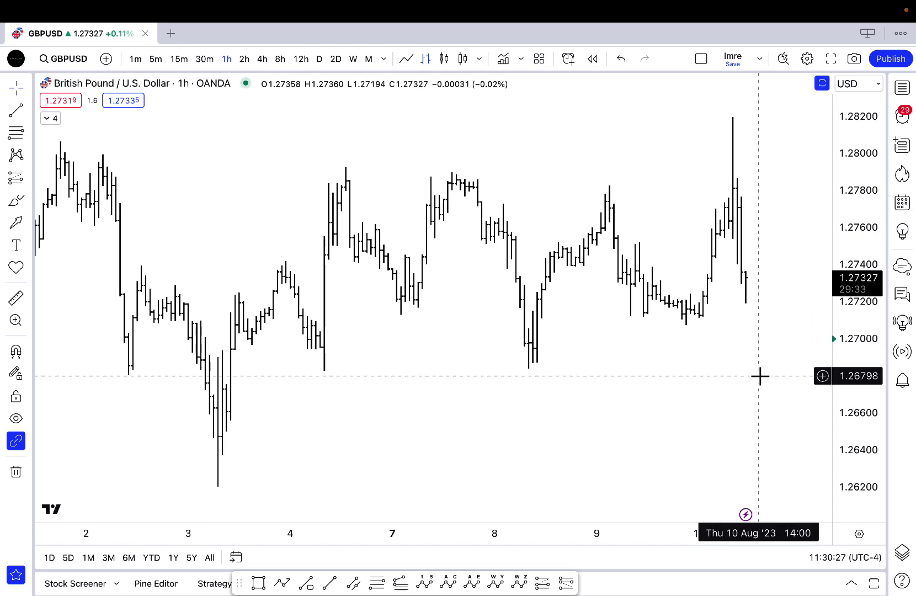
Draw a rising trend line from the 3 Aug low at 1.26203 past the latest bars.
{"action": "scroll", "coordinate": [761, 376], "scroll_direction": "down", "scroll_amount": 2}
{"action": "scroll", "coordinate": [750, 381], "scroll_direction": "down", "scroll_amount": 1}
{"action": "left_click_drag", "start_coordinate": [751, 382], "coordinate": [580, 404]}
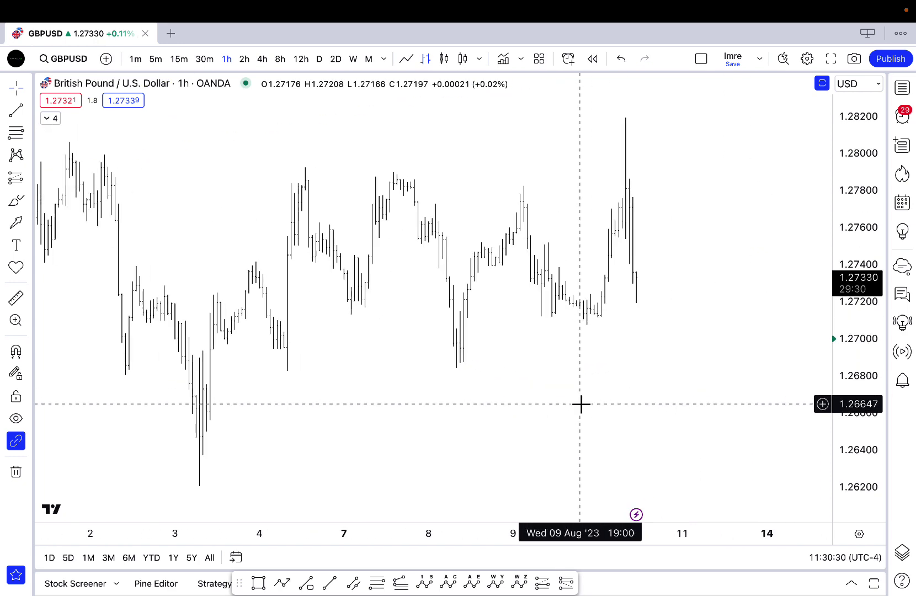
{"action": "left_click", "coordinate": [329, 583]}
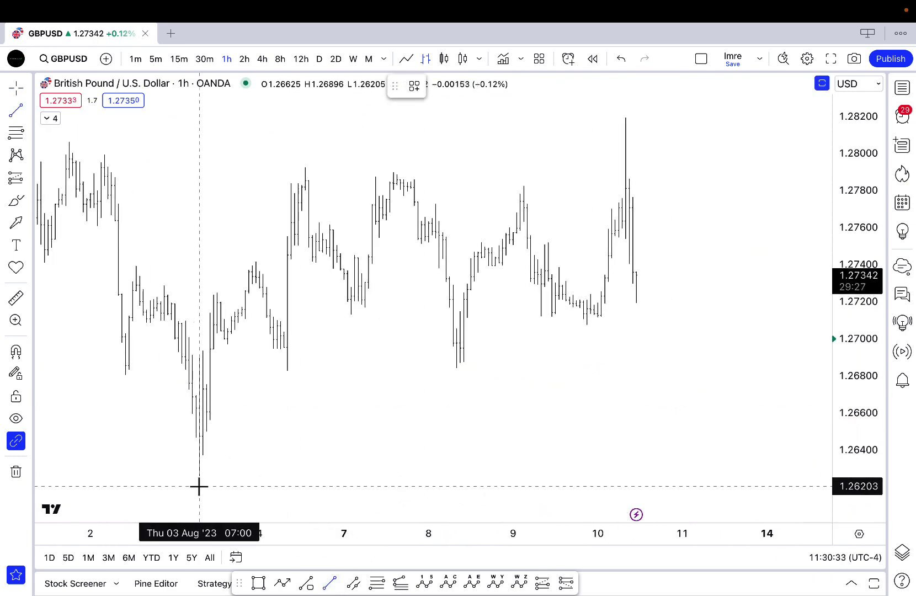
{"action": "left_click", "coordinate": [200, 486]}
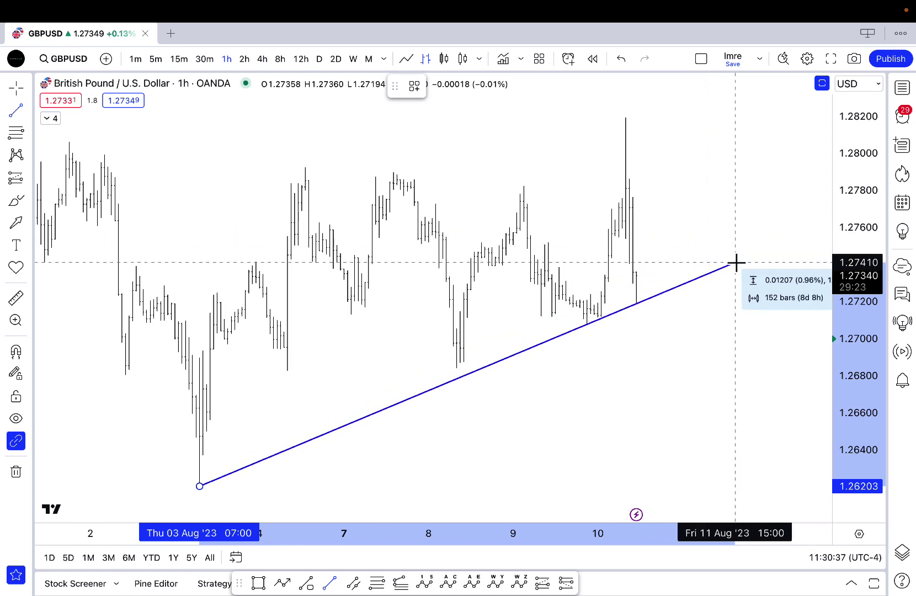
{"action": "left_click", "coordinate": [736, 262]}
{"action": "left_click", "coordinate": [618, 323]}
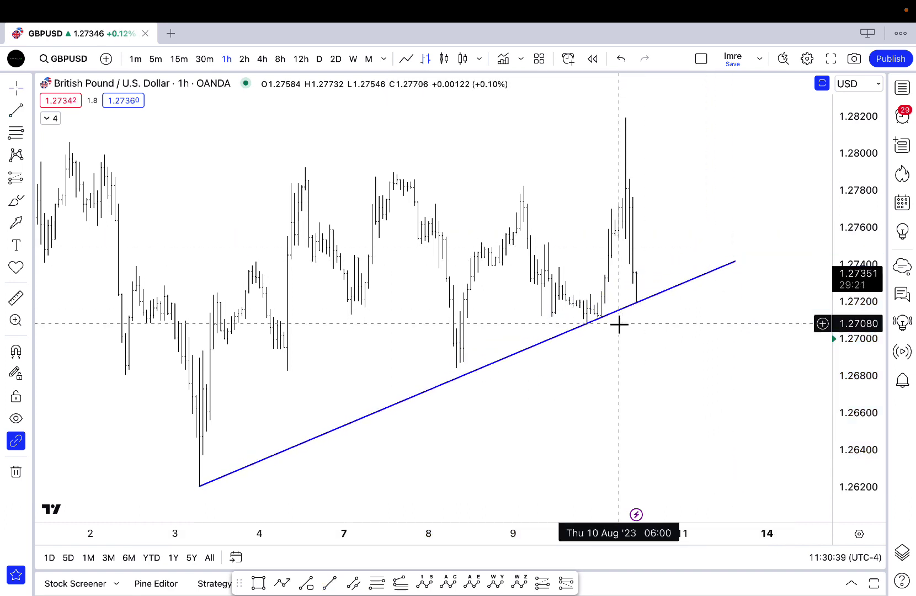
{"action": "left_click", "coordinate": [657, 297]}
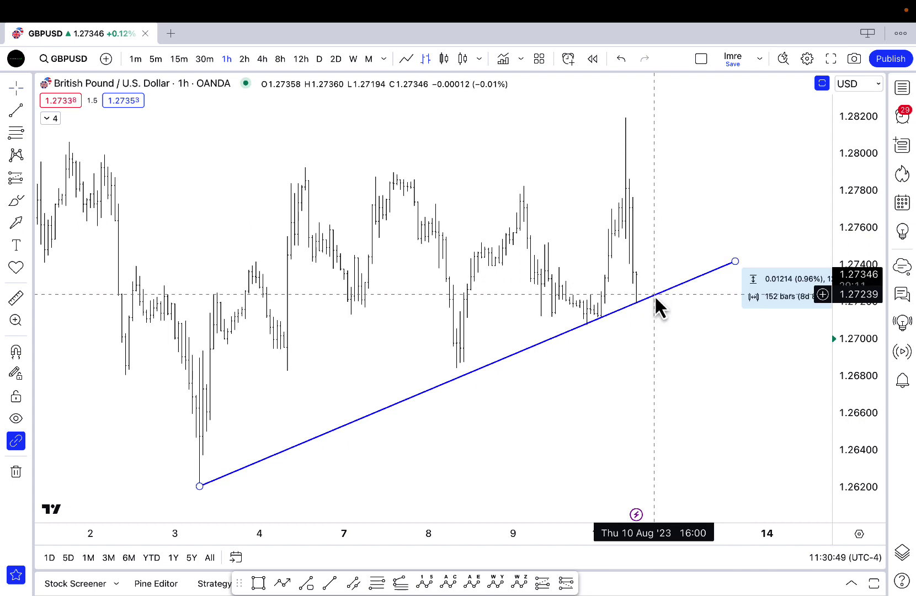
Create a GBPUSD Crossing Trend Line alert on the trend line.
{"action": "right_click", "coordinate": [655, 296]}
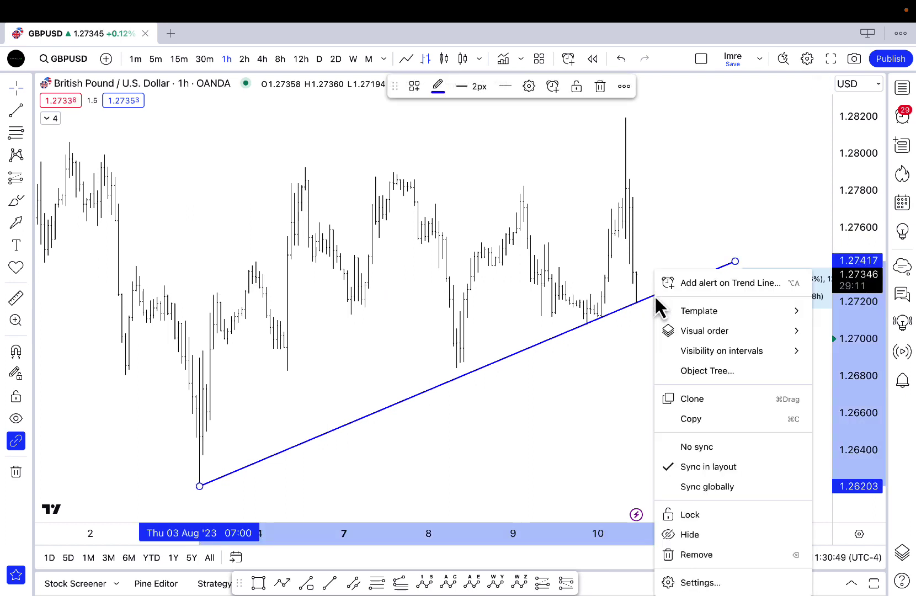
{"action": "left_click", "coordinate": [705, 281]}
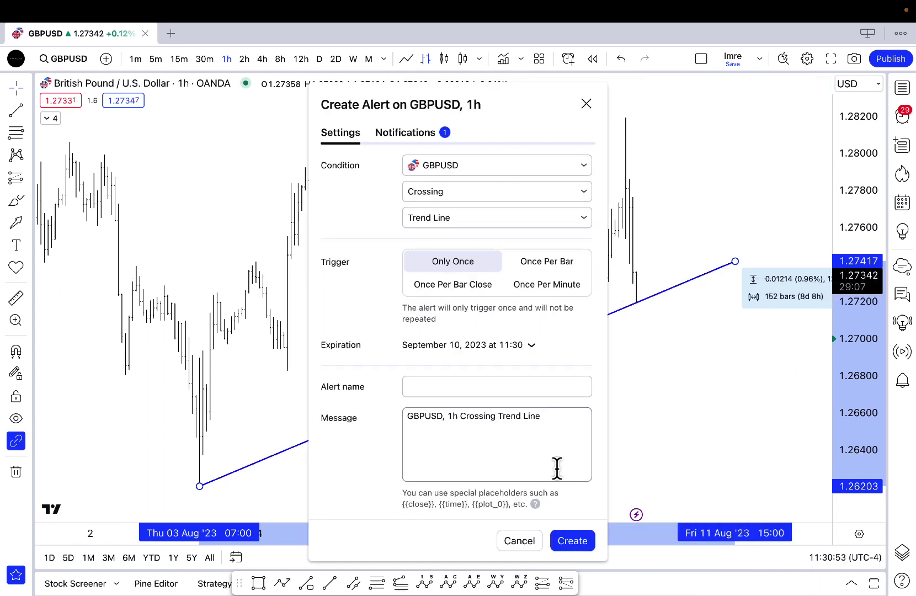
{"action": "left_click", "coordinate": [569, 534]}
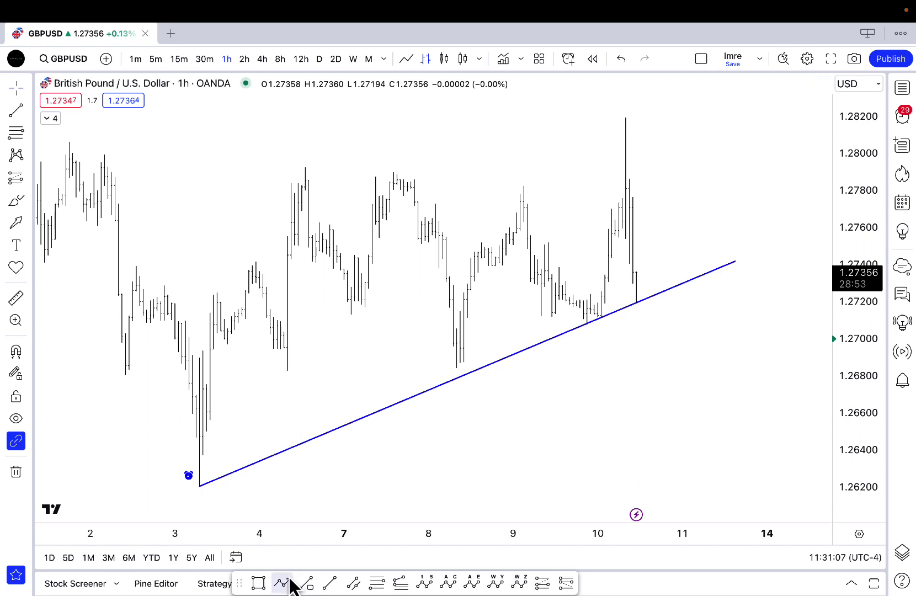
Cancel the unfinished zigzag drawing that was started by mistake.
{"action": "left_click", "coordinate": [285, 584]}
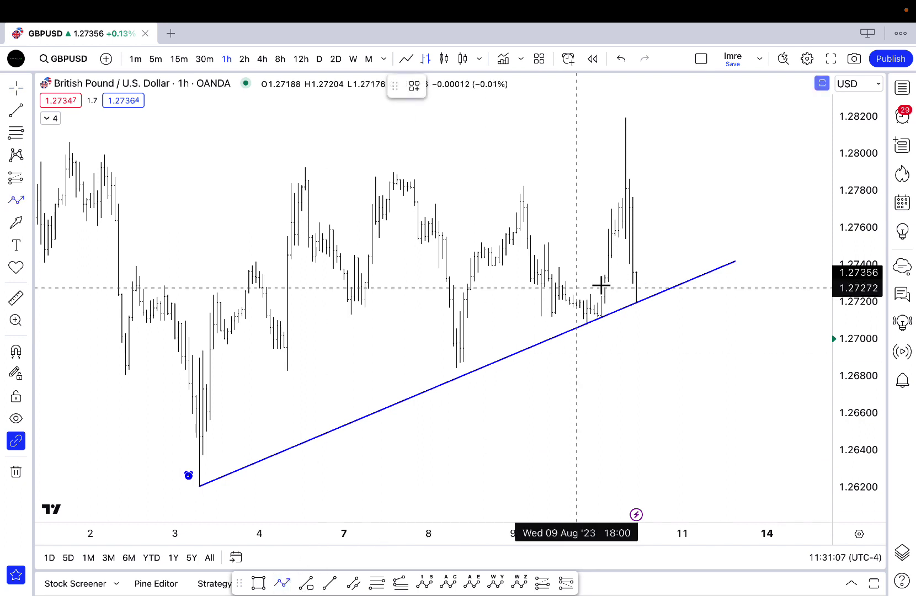
{"action": "left_click", "coordinate": [654, 312]}
{"action": "key", "text": "Delete"}
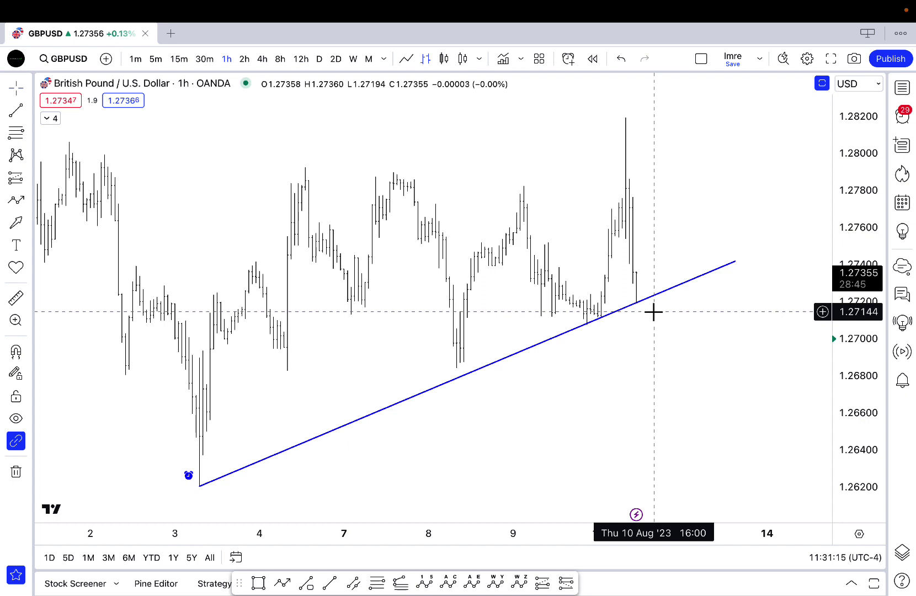
Delete the trend line and confirm removing its alert.
{"action": "left_click", "coordinate": [659, 295]}
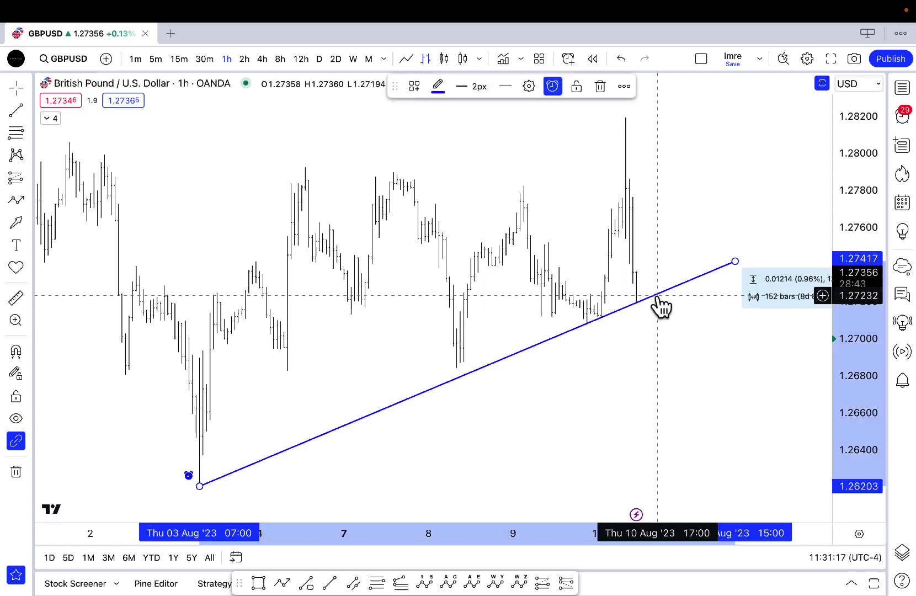
{"action": "key", "text": "Delete"}
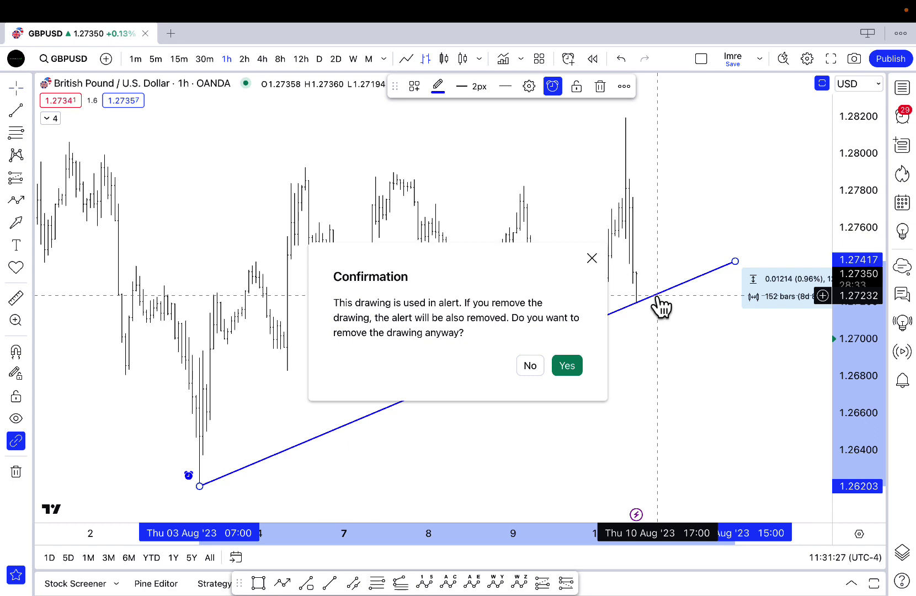
{"action": "left_click", "coordinate": [567, 367]}
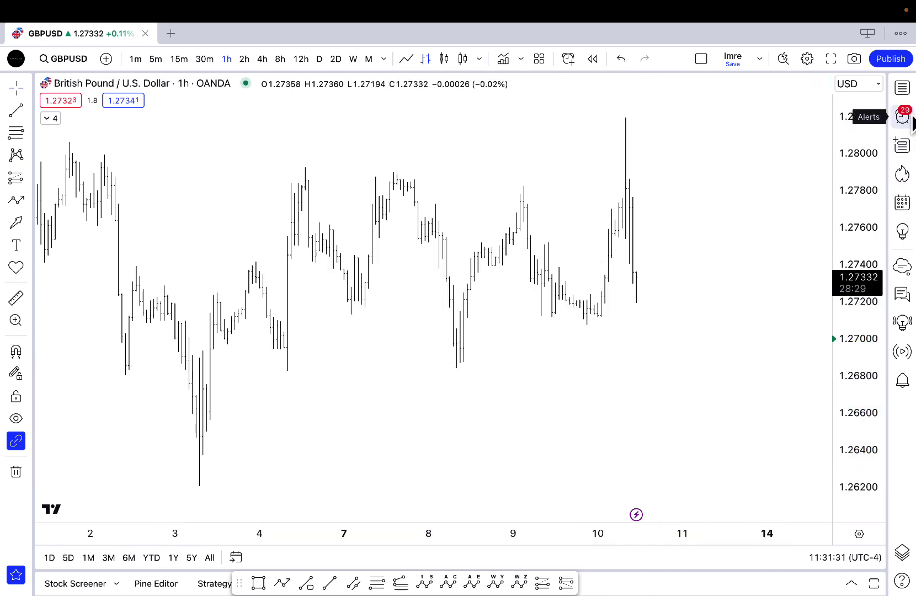
{"action": "left_click", "coordinate": [905, 118]}
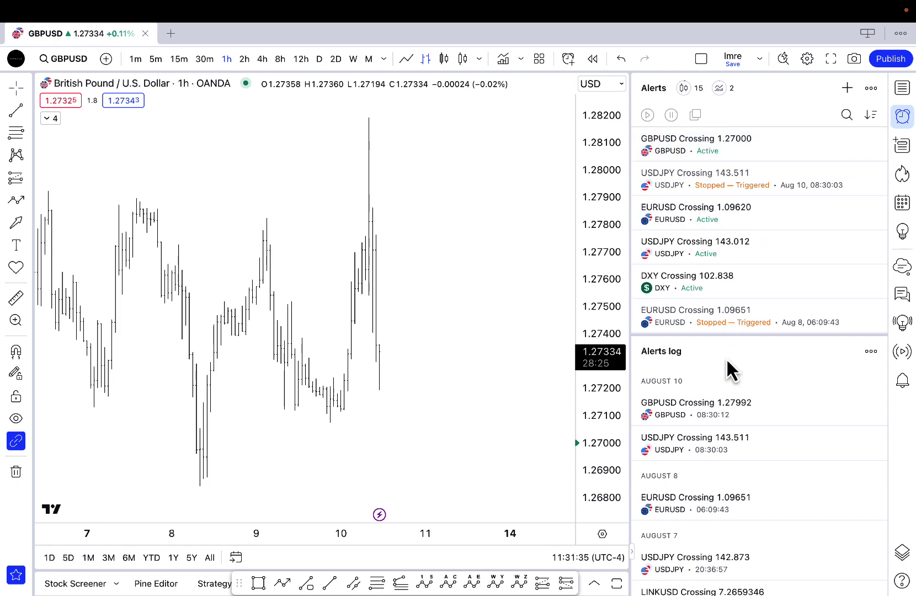
{"action": "scroll", "coordinate": [712, 444], "scroll_direction": "down", "scroll_amount": 5}
{"action": "scroll", "coordinate": [712, 442], "scroll_direction": "down", "scroll_amount": 10}
{"action": "scroll", "coordinate": [728, 488], "scroll_direction": "up", "scroll_amount": 15}
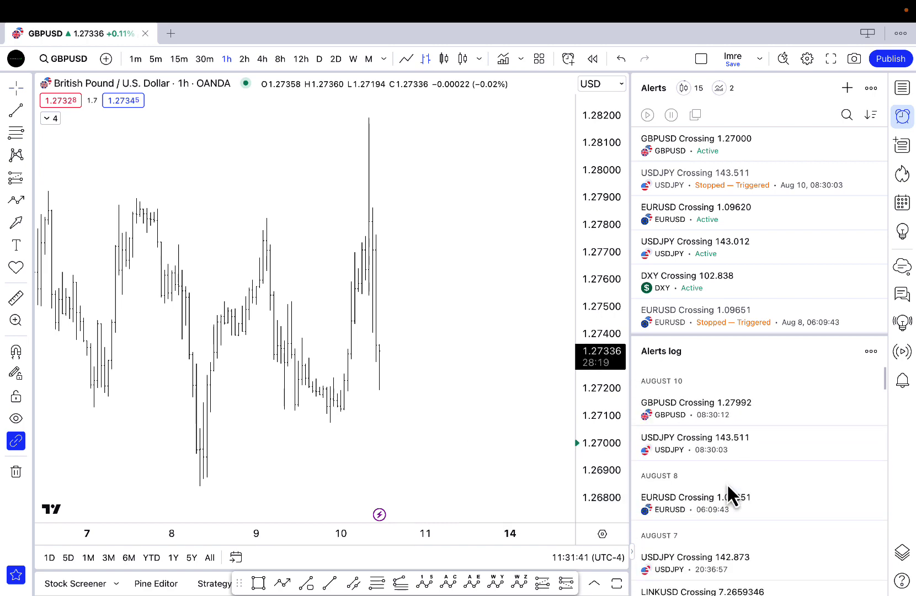
{"action": "scroll", "coordinate": [717, 253], "scroll_direction": "down", "scroll_amount": 5}
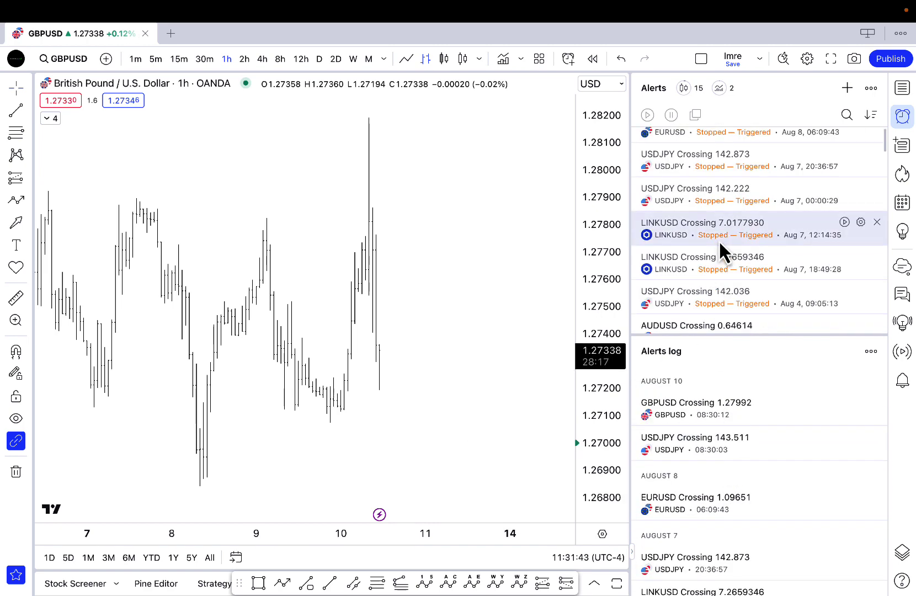
{"action": "scroll", "coordinate": [735, 209], "scroll_direction": "up", "scroll_amount": 5}
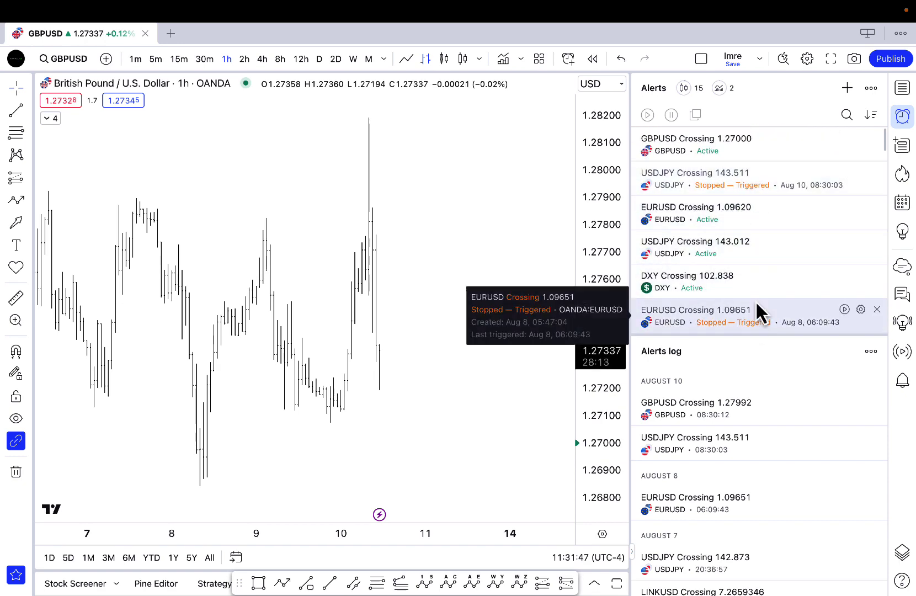
{"action": "left_click", "coordinate": [902, 116]}
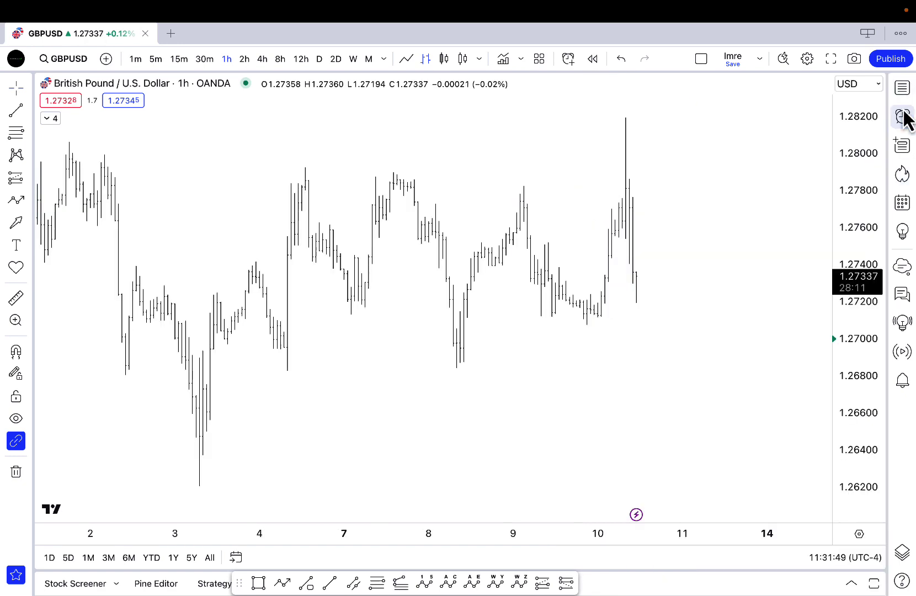